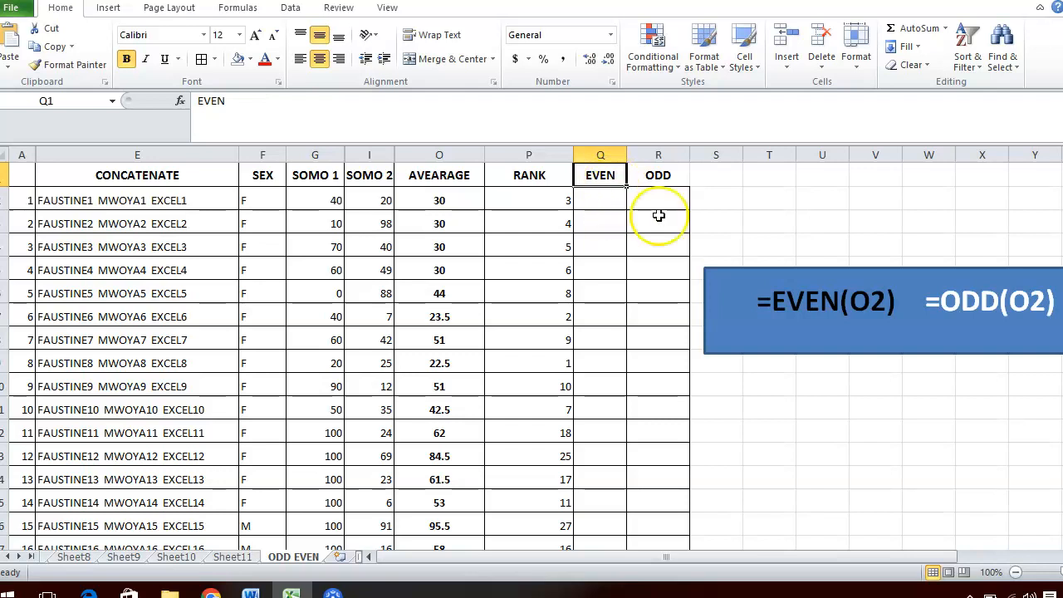
Examine the RANK values in P2:P9 alongside the empty EVEN and ODD columns.
click(676, 176)
click(793, 218)
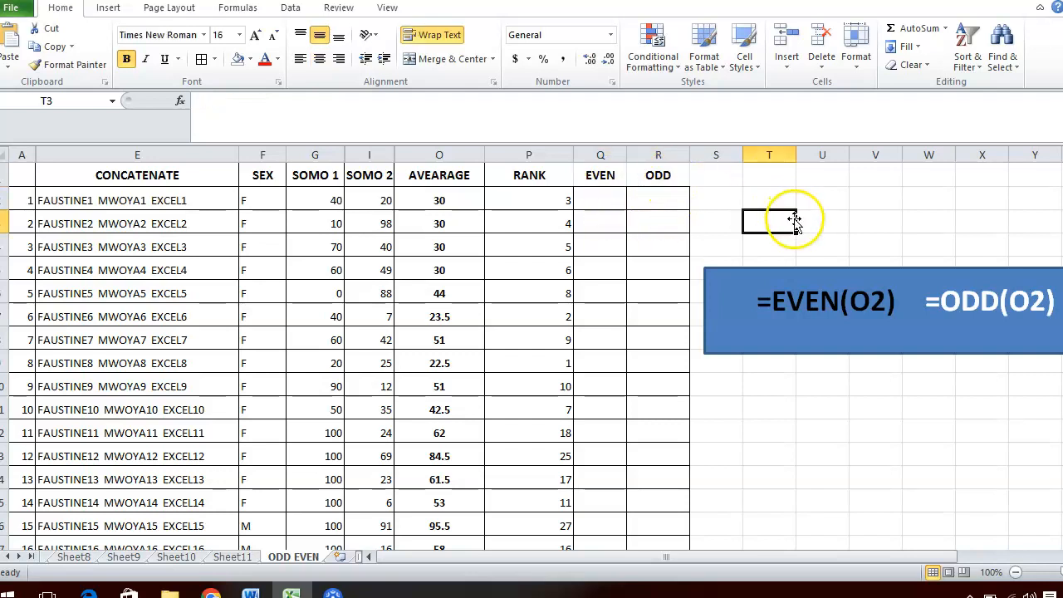
click(598, 179)
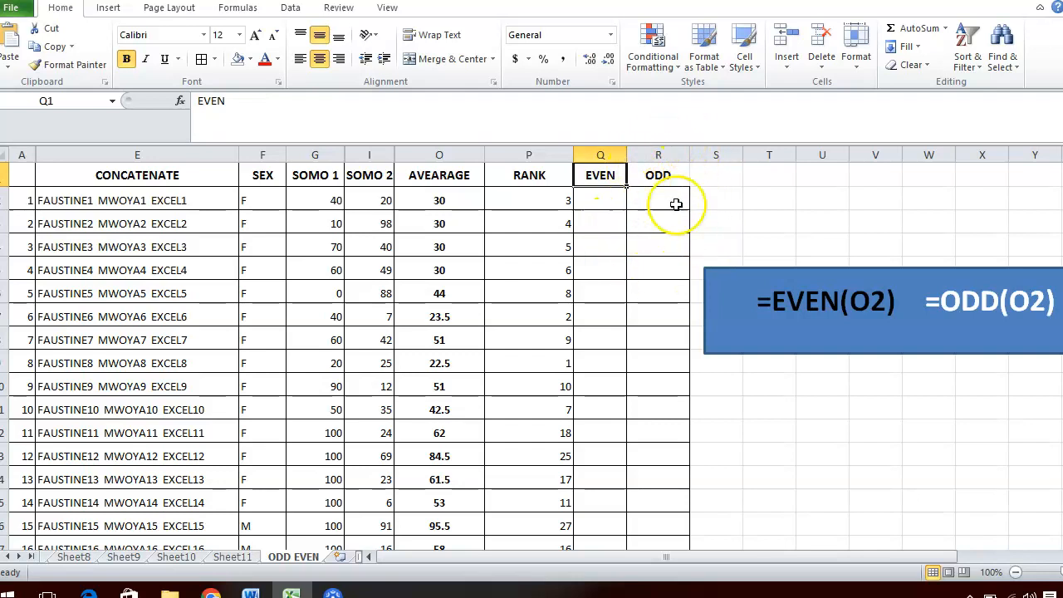
click(597, 199)
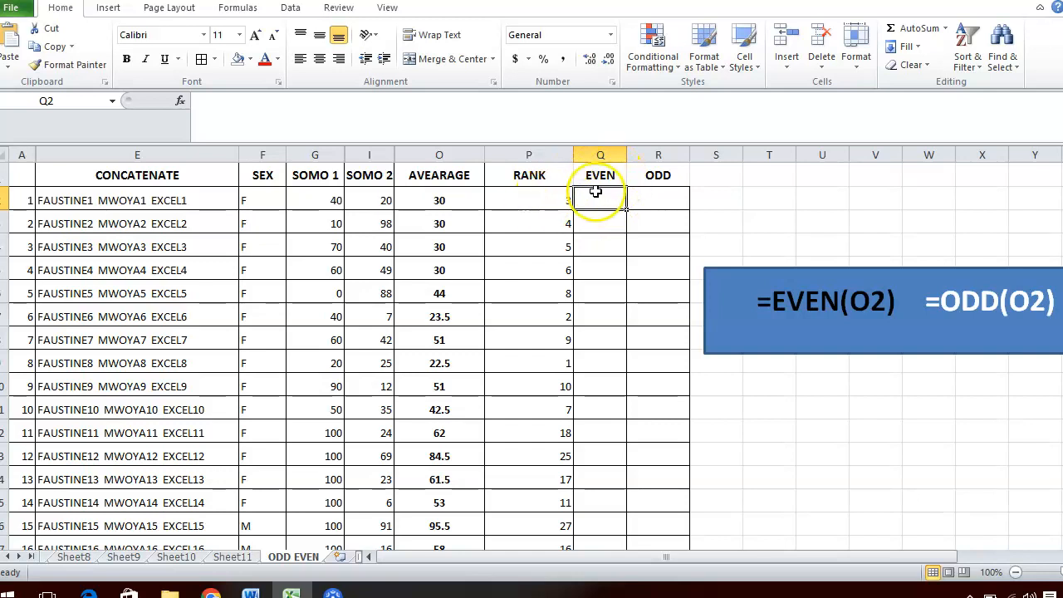
click(548, 195)
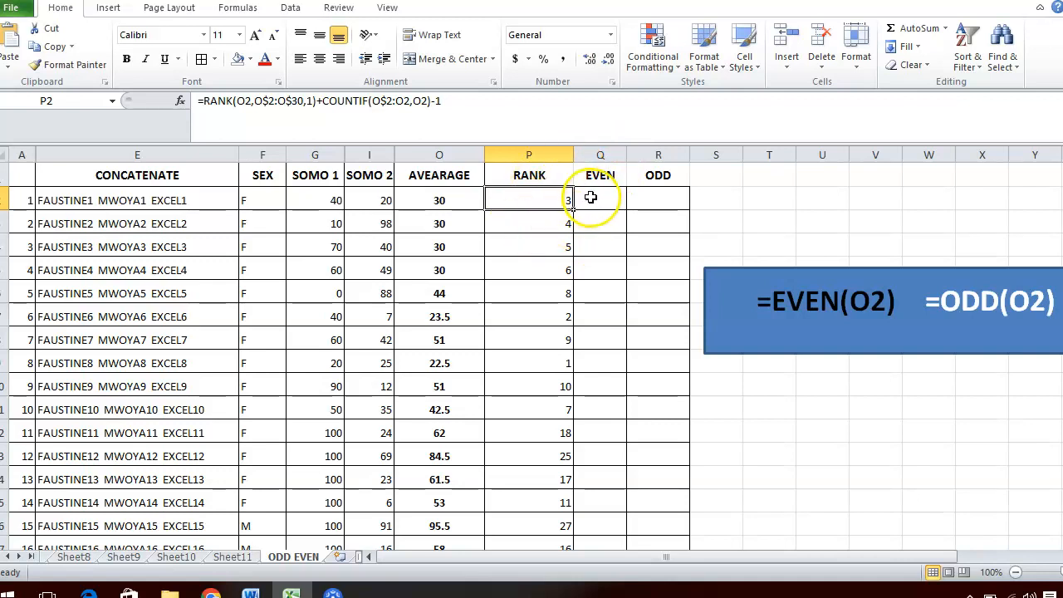
click(548, 224)
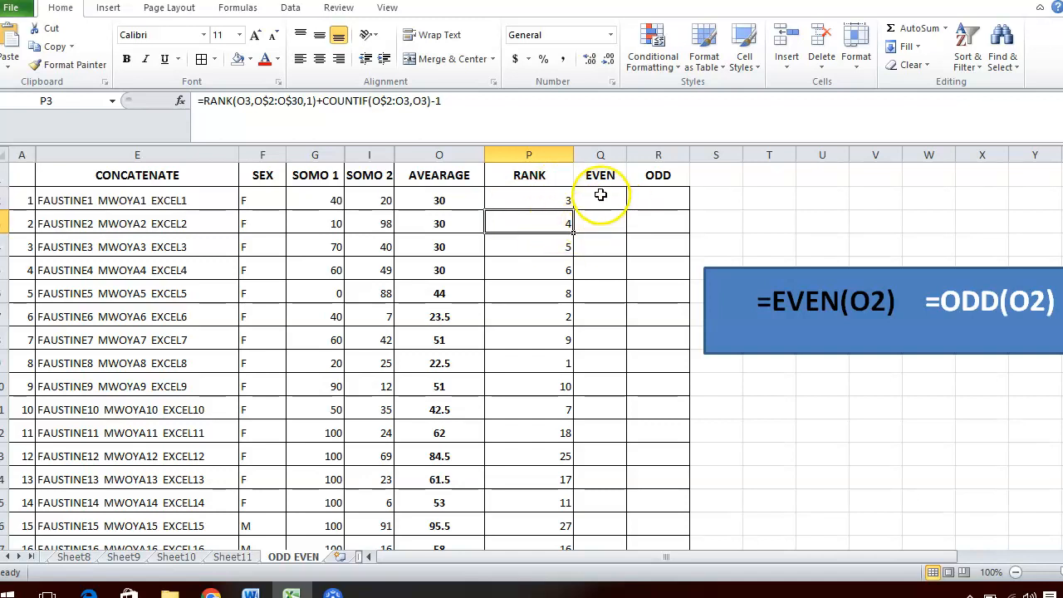
click(554, 245)
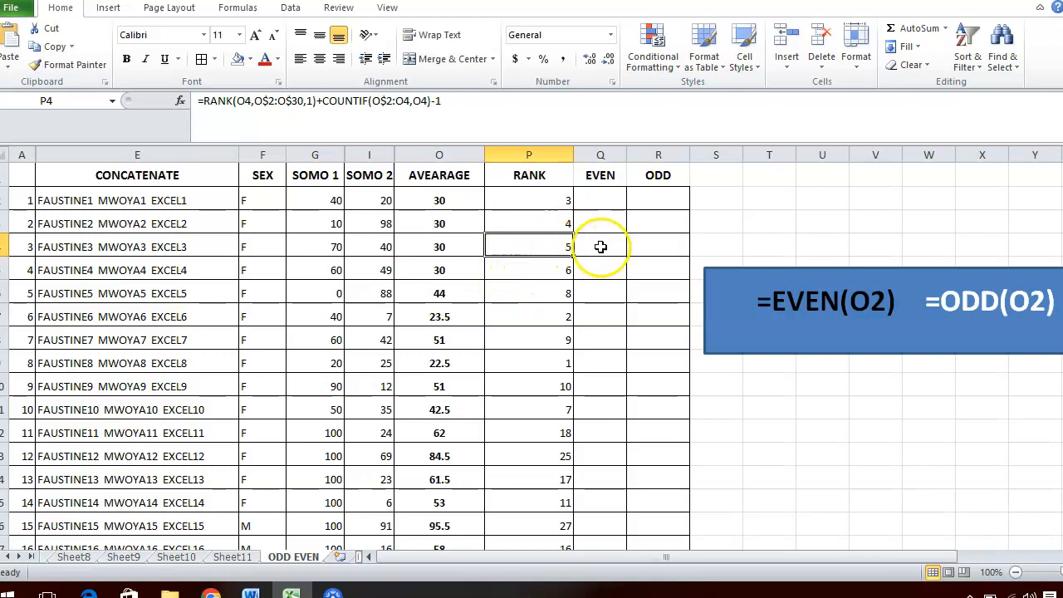
click(563, 272)
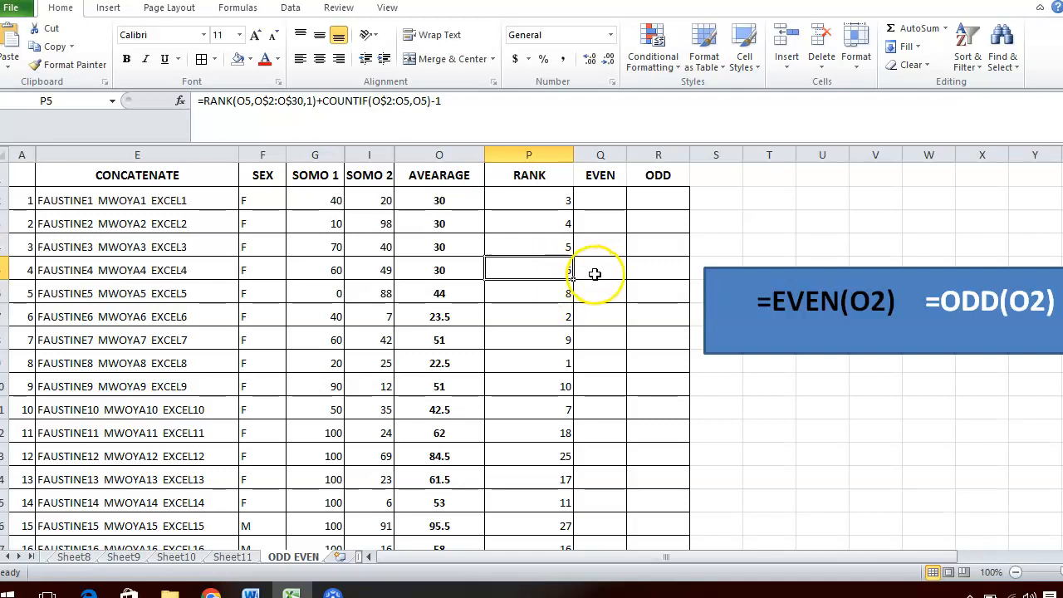
click(562, 295)
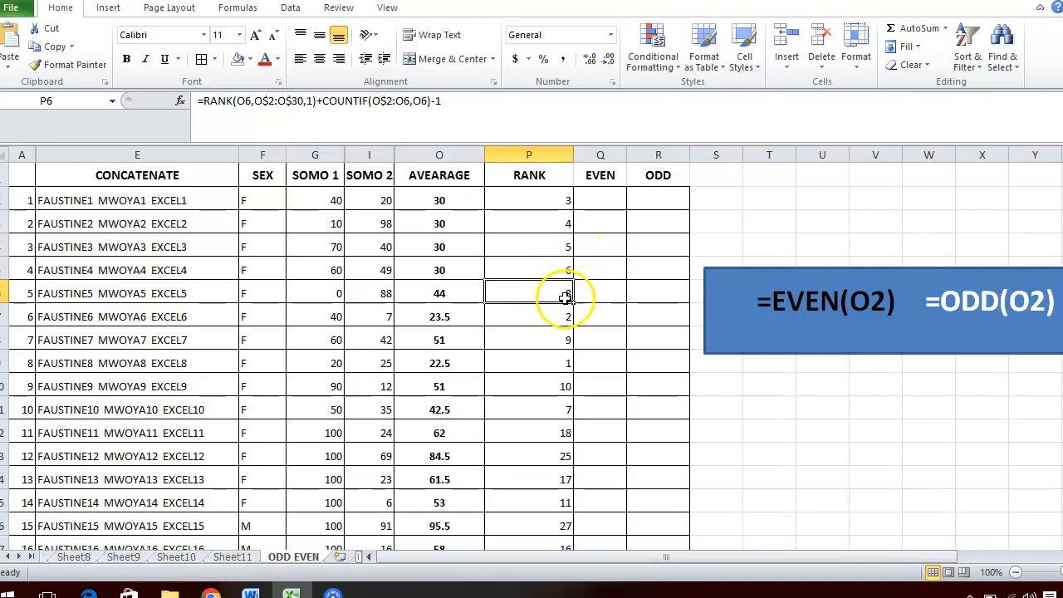
click(569, 315)
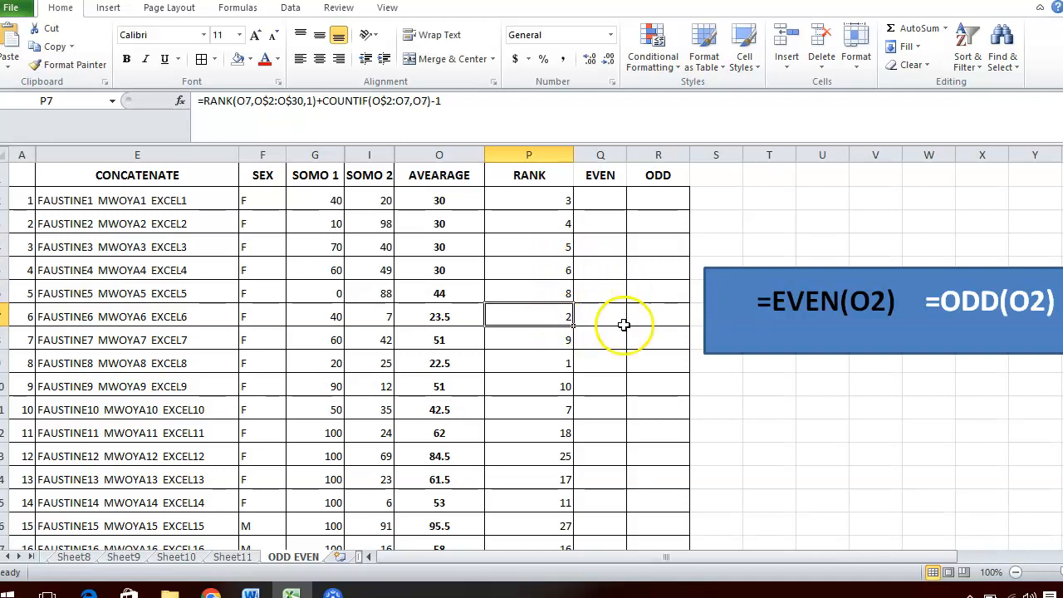
click(563, 338)
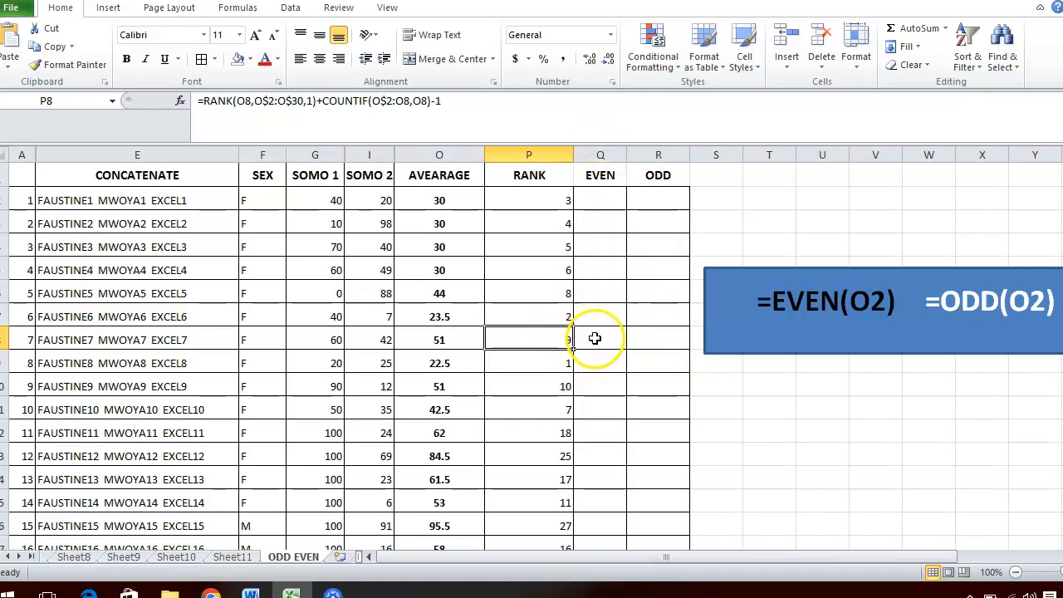
click(594, 338)
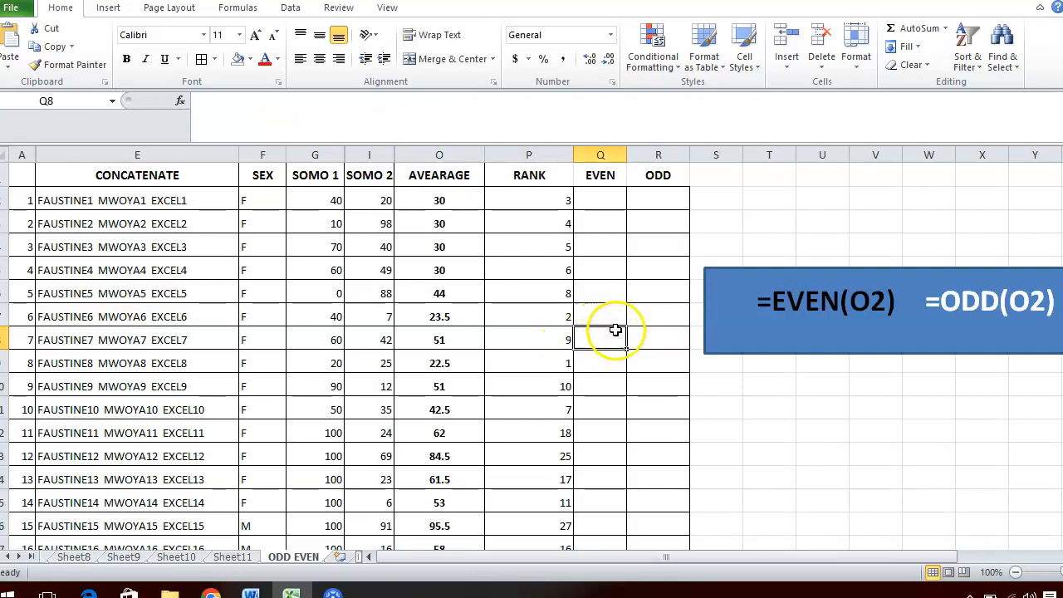
click(563, 364)
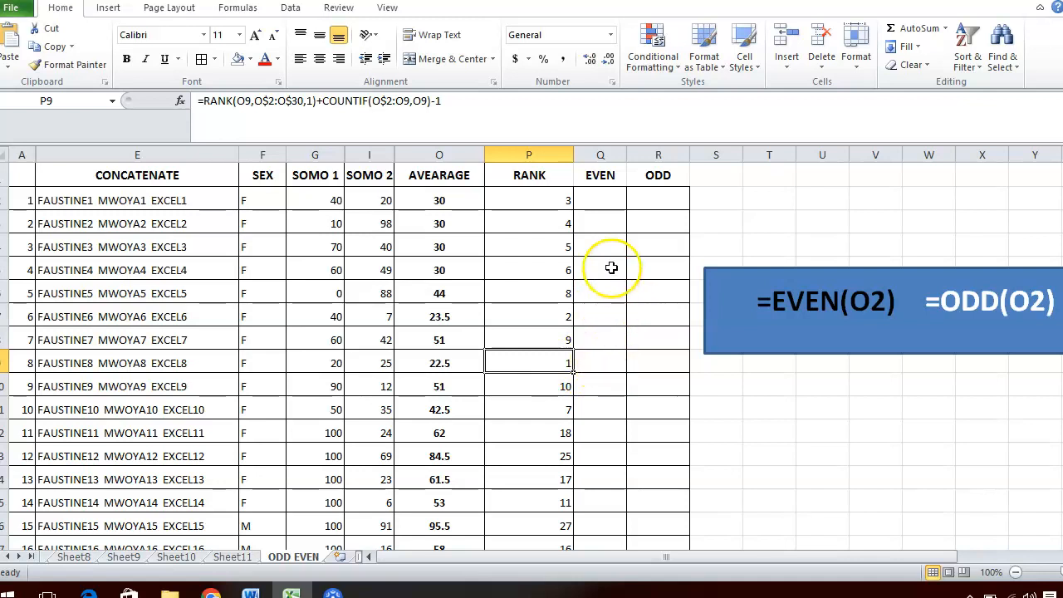
Enter the formula =EVEN(P2) in cell Q2 to round the first rank to an even number.
click(597, 199)
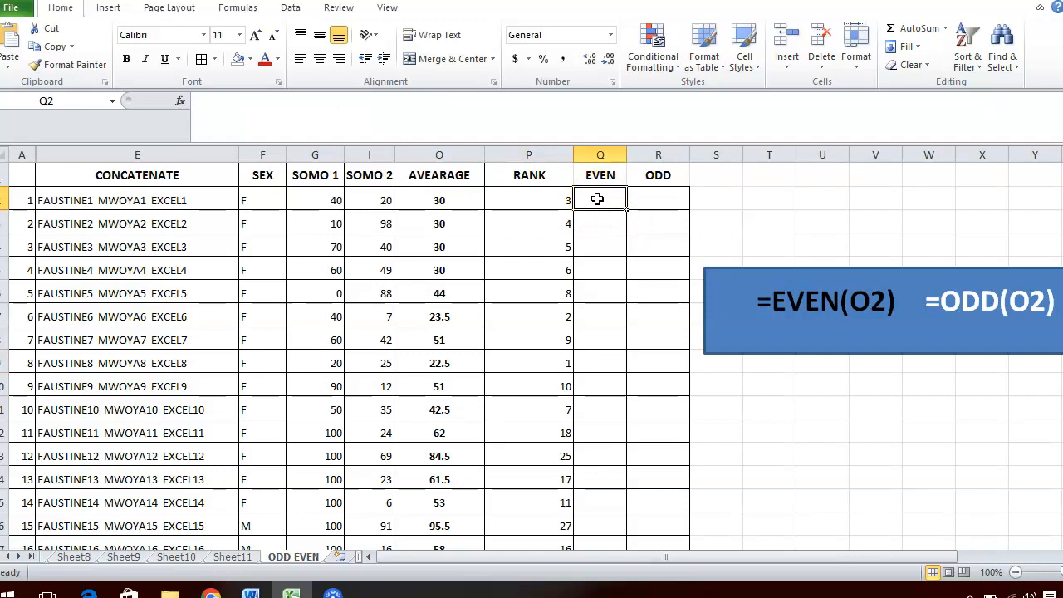
click(597, 200)
text(=)
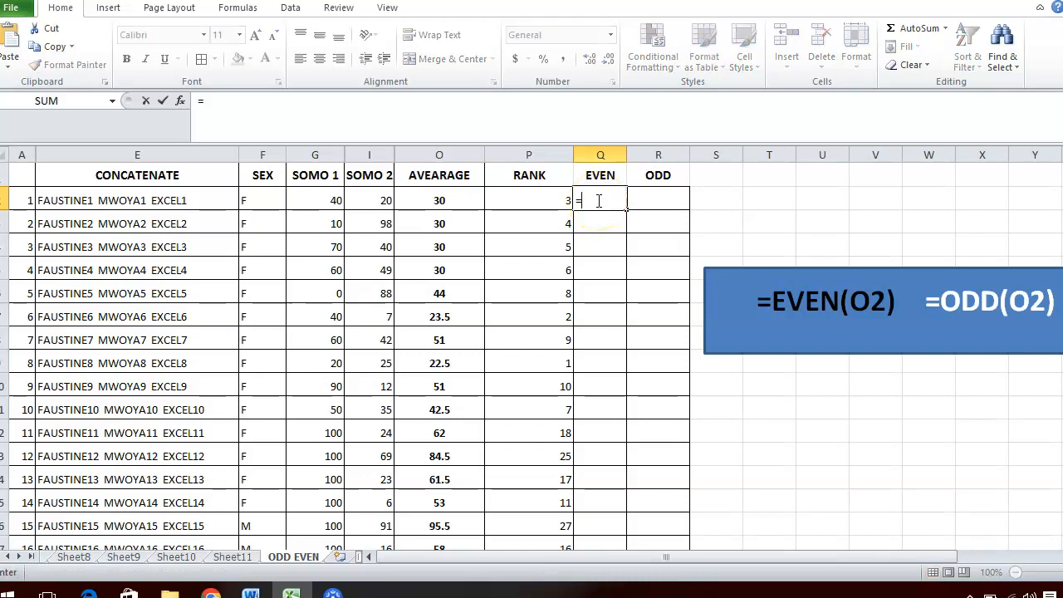
click(597, 200)
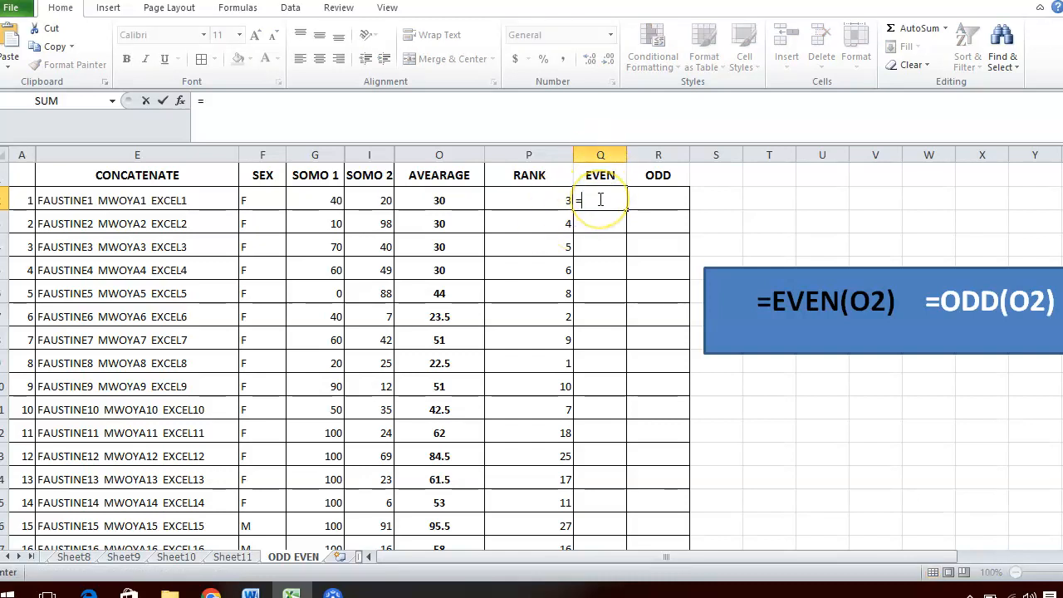
text(EVEN)
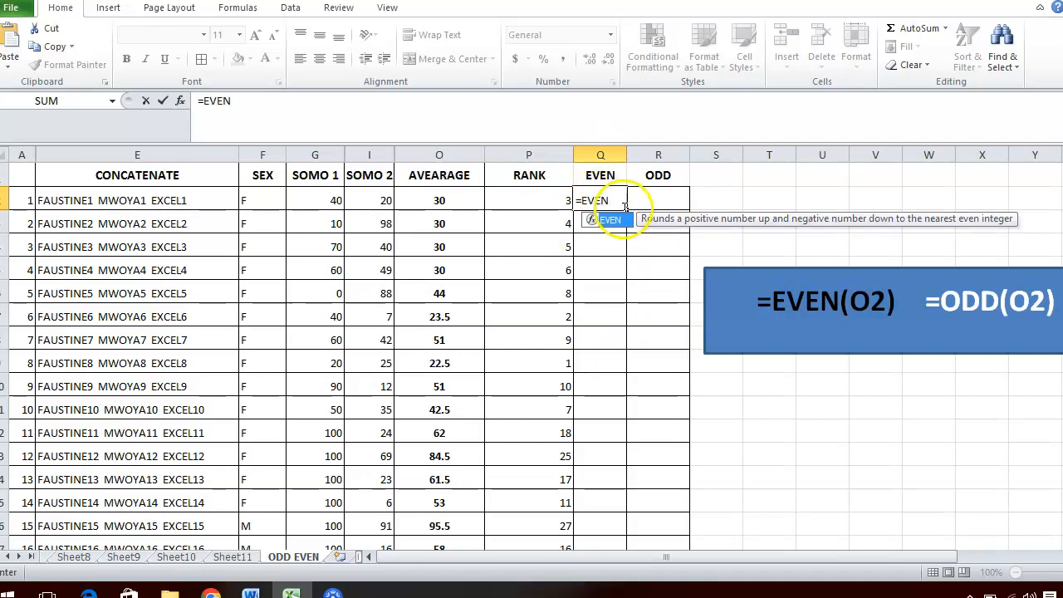
click(621, 220)
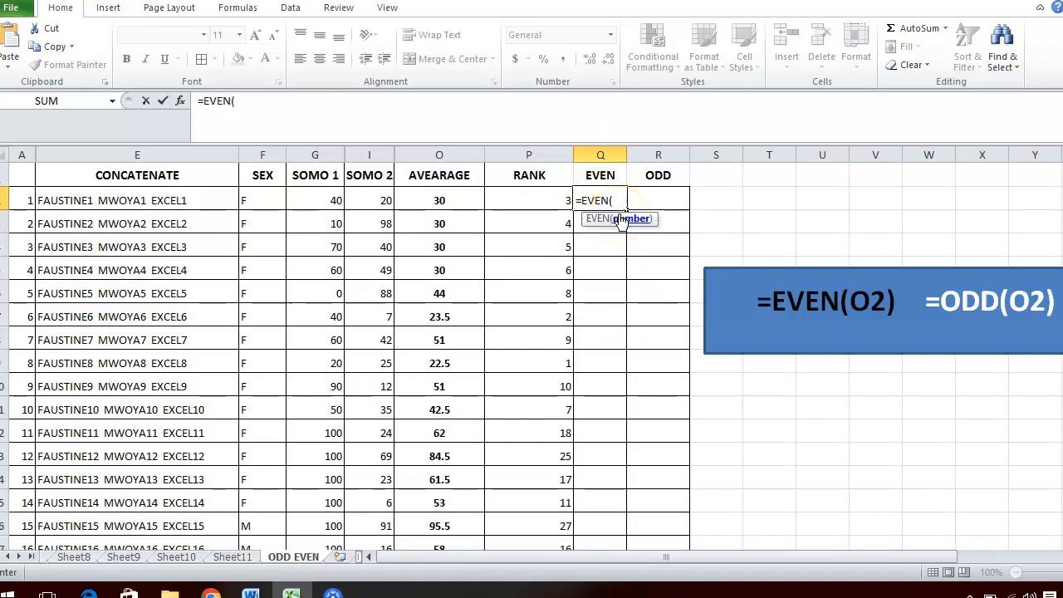
click(533, 201)
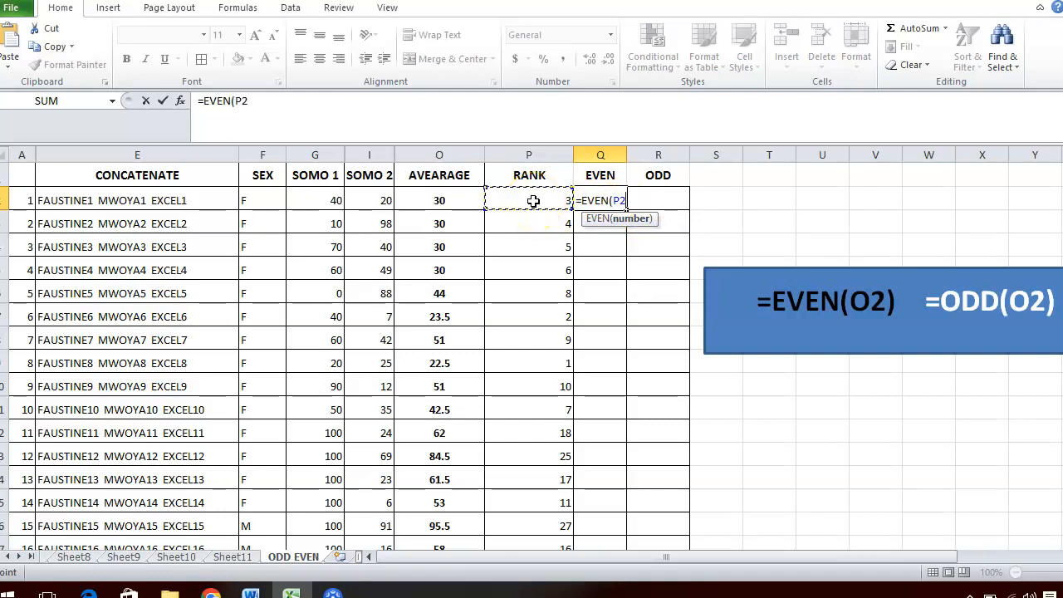
text())
key(Return)
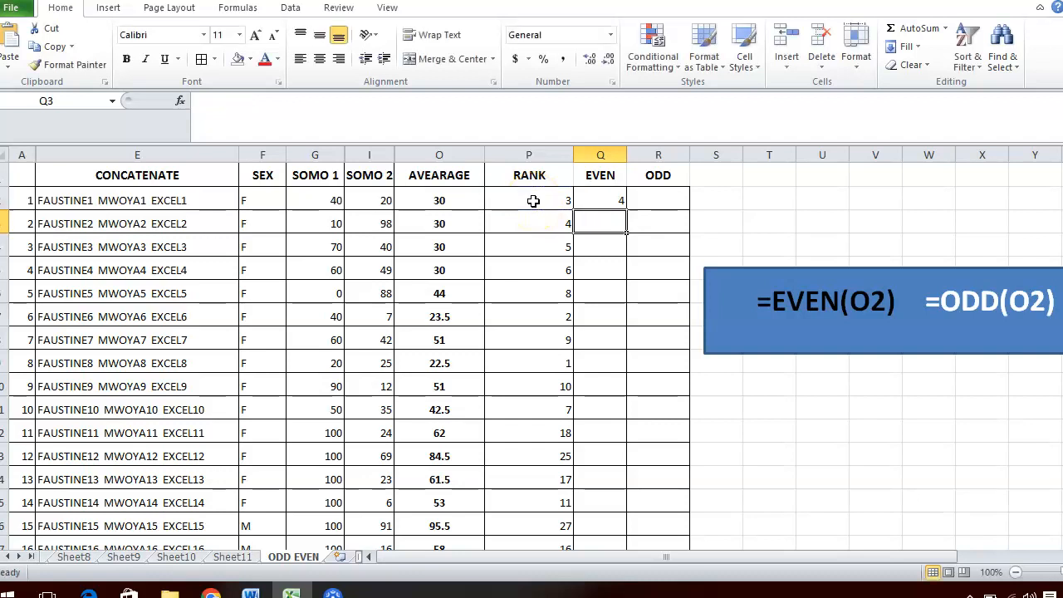
Fill the EVEN formula from Q2 down the column through Q30, the last student row.
click(605, 206)
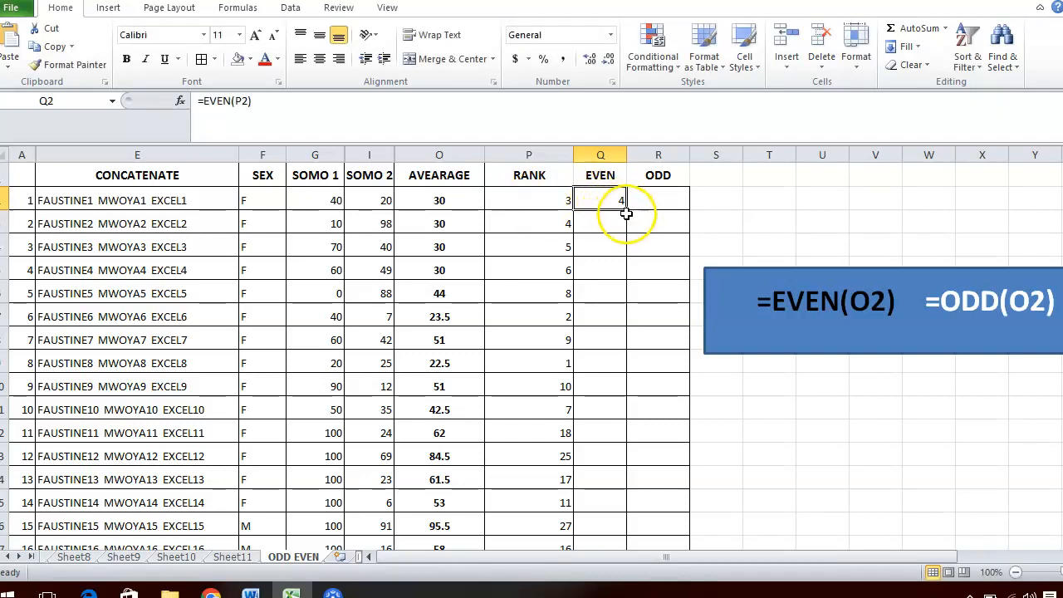
drag(626, 209, 614, 523)
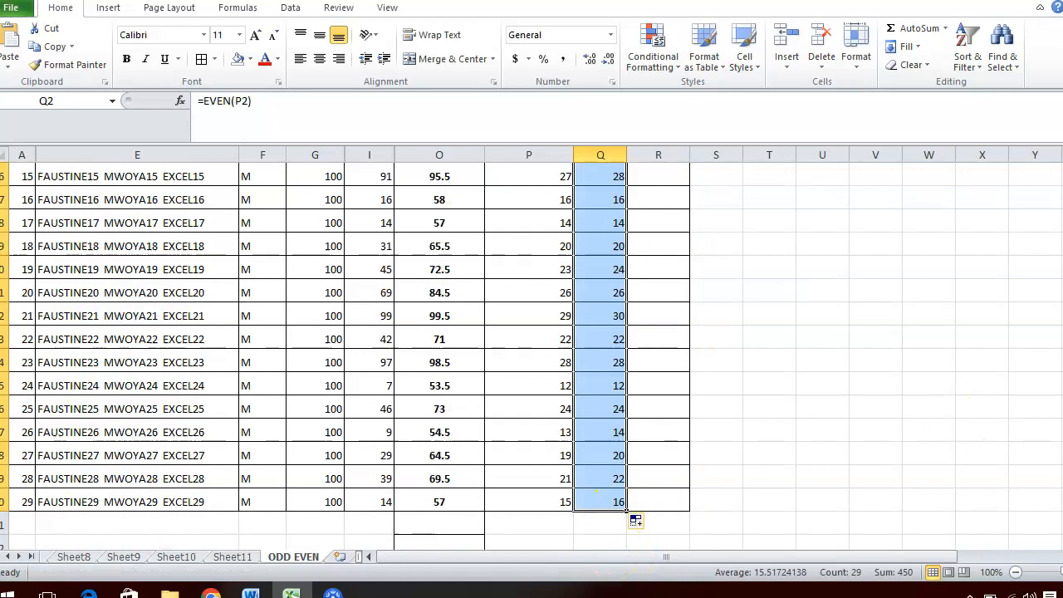
scroll(332, 348, up, 5)
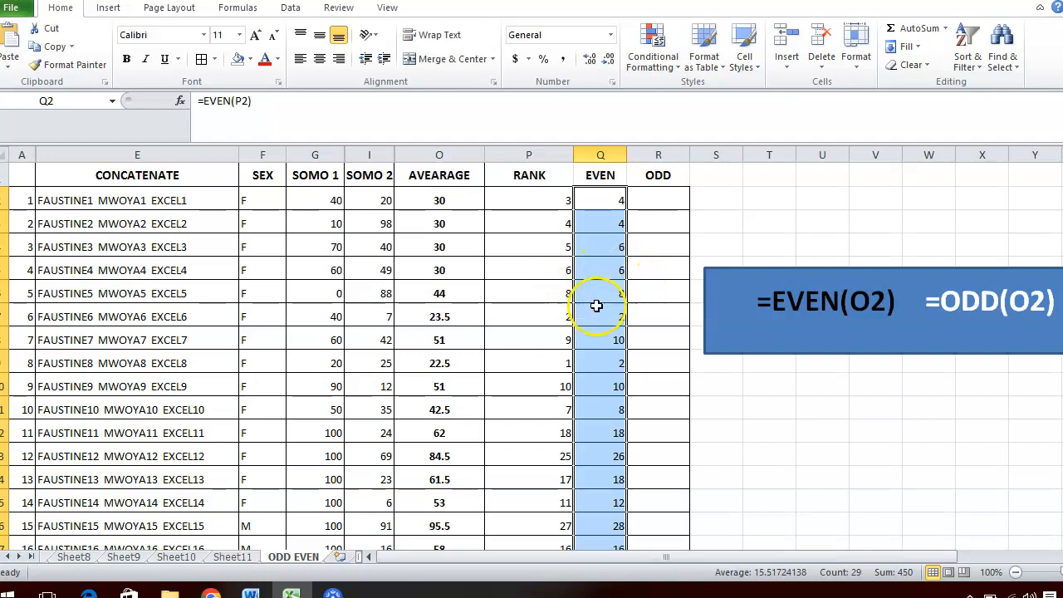
click(568, 335)
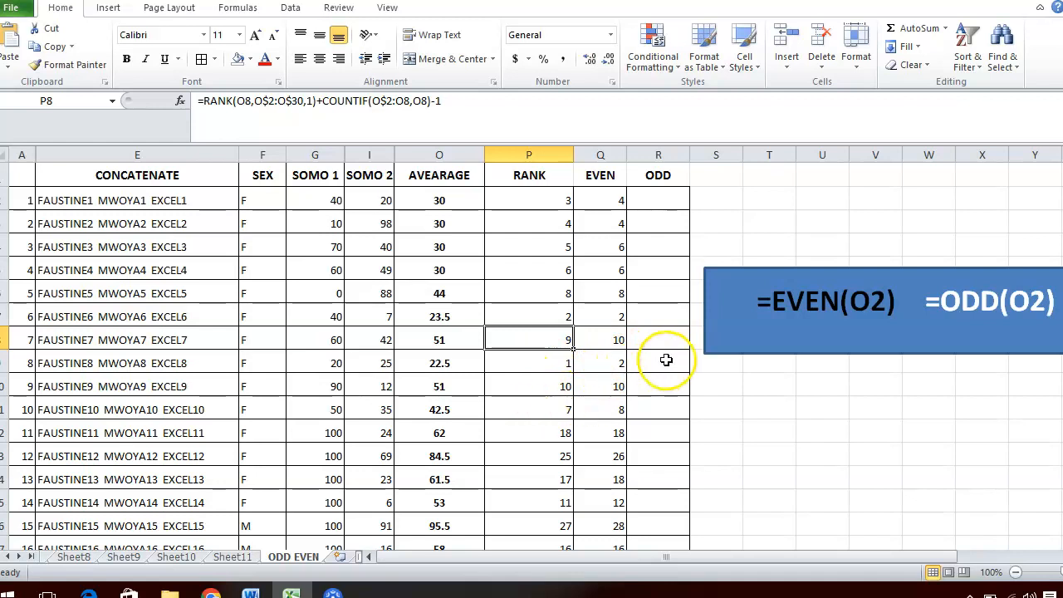
click(541, 525)
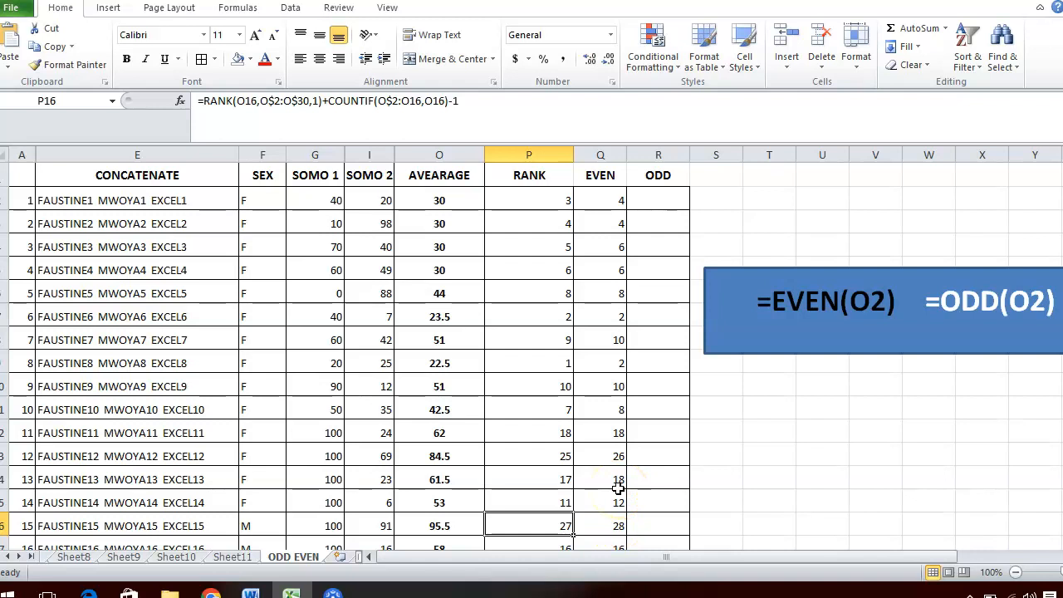
click(601, 155)
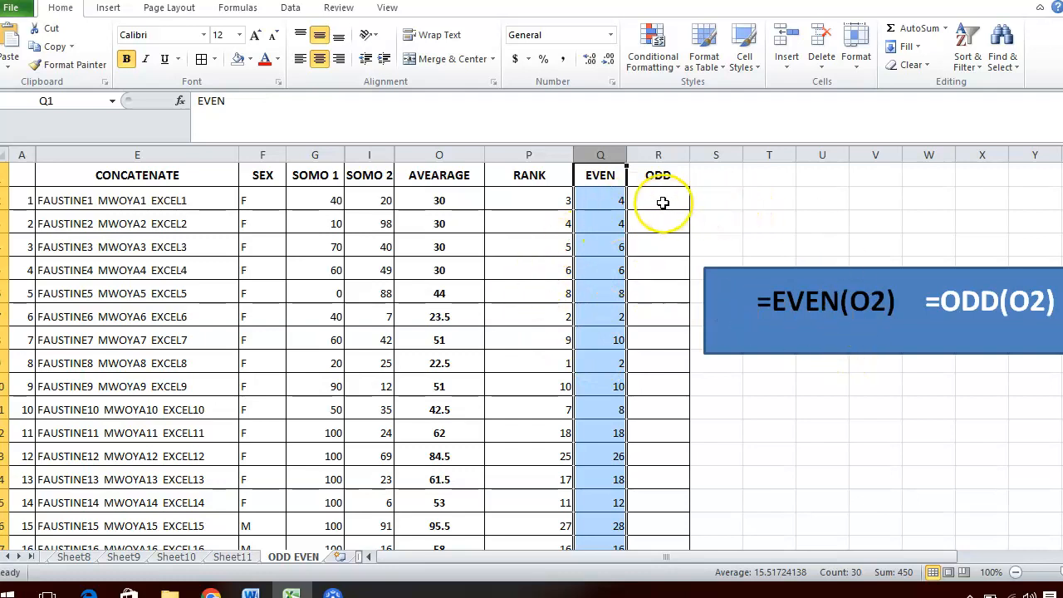
Enter the formula =ODD(P2) in cell R2 to round the first rank to an odd number.
click(663, 203)
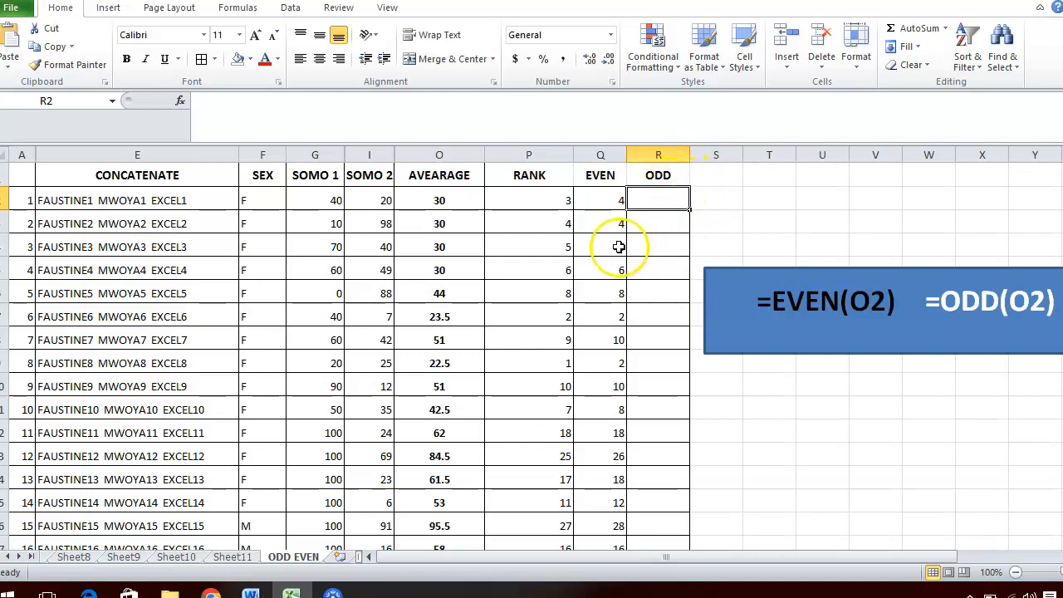
text(=)
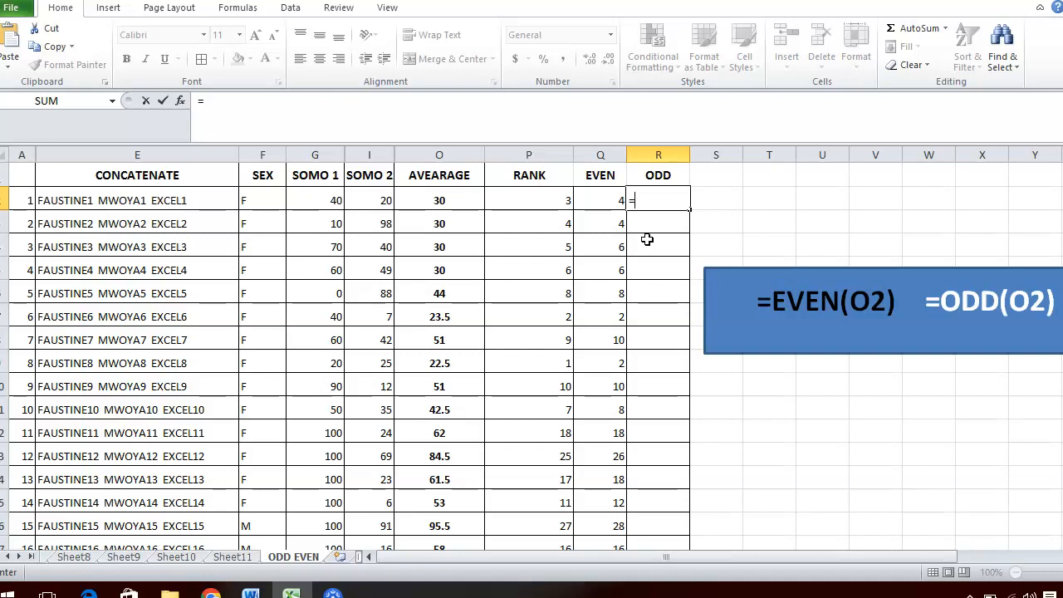
text(ODD)
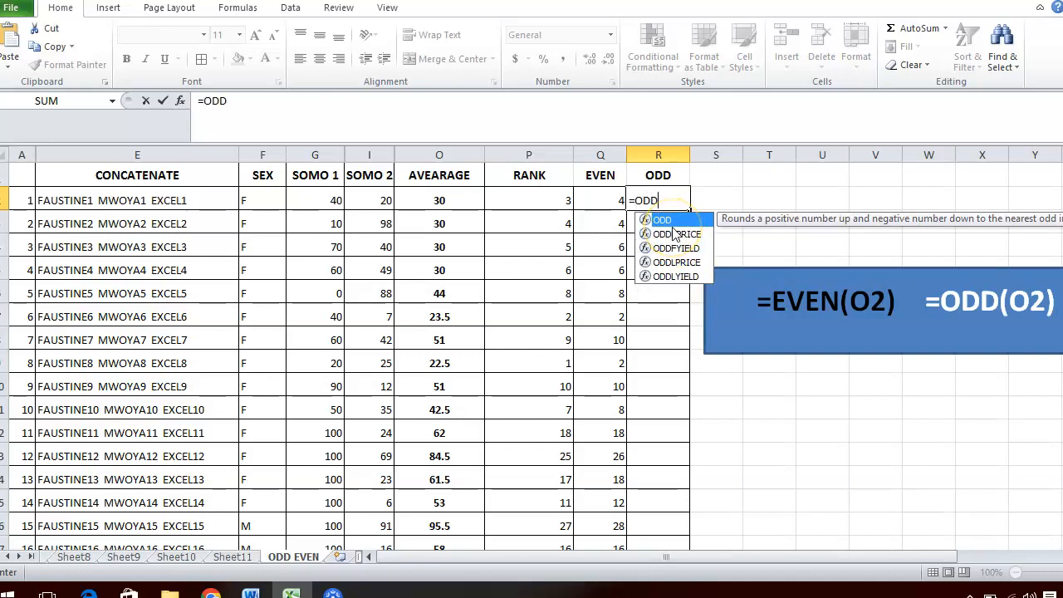
text(()
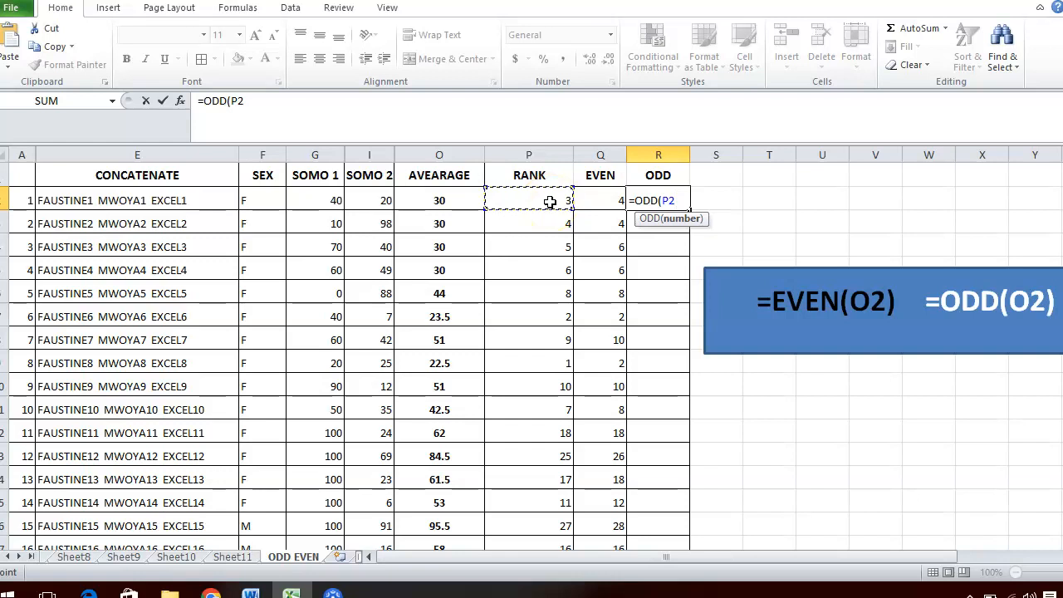
text())
key(Return)
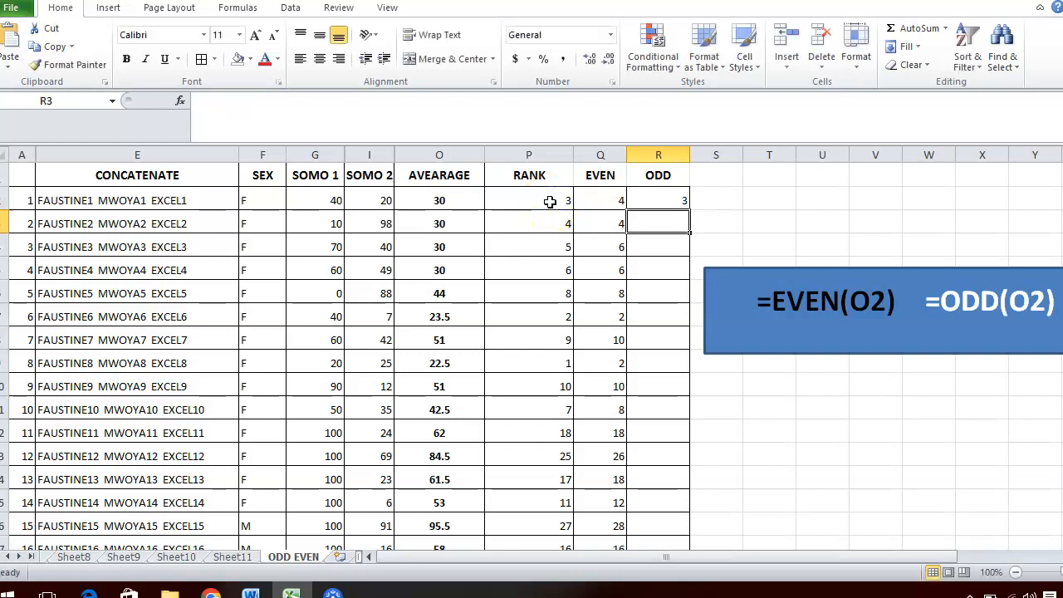
Fill the ODD formula from R2 down the column through R30, the last student row.
click(665, 200)
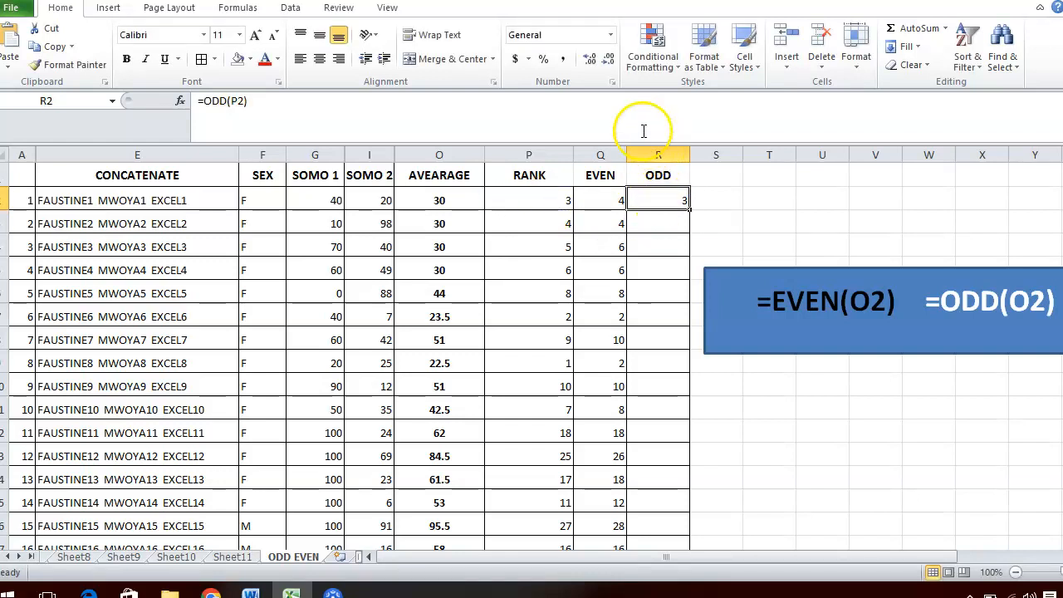
click(622, 108)
key(Return)
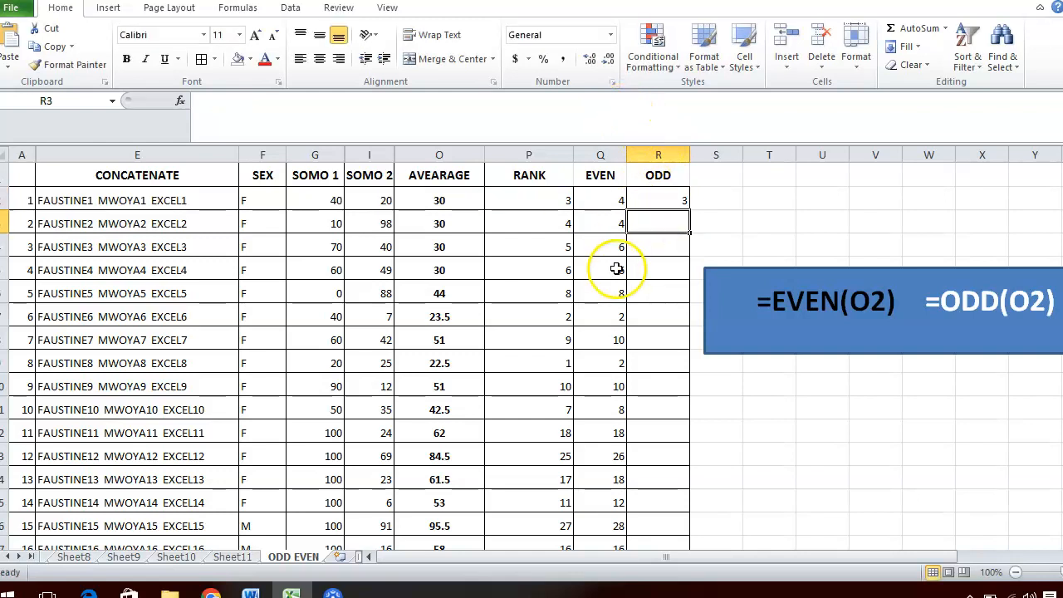
click(655, 200)
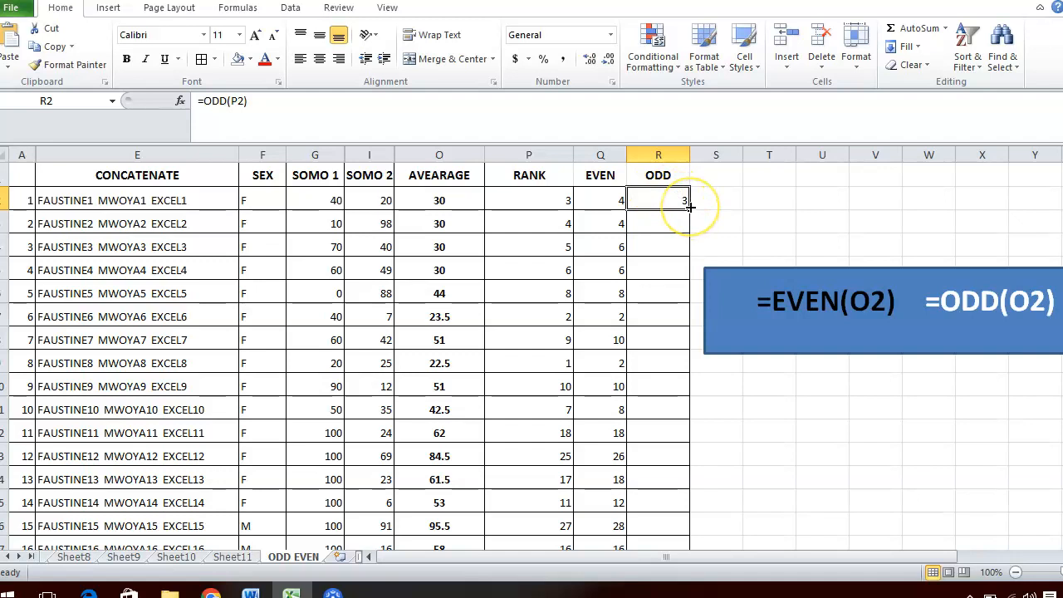
drag(689, 205, 655, 521)
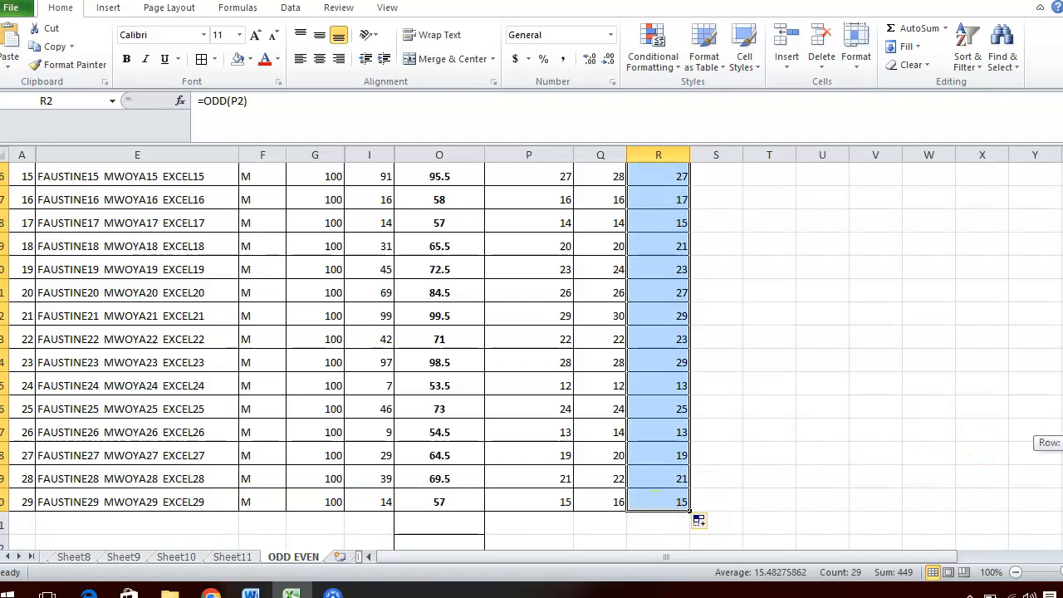
scroll(531, 349, up, 5)
click(878, 244)
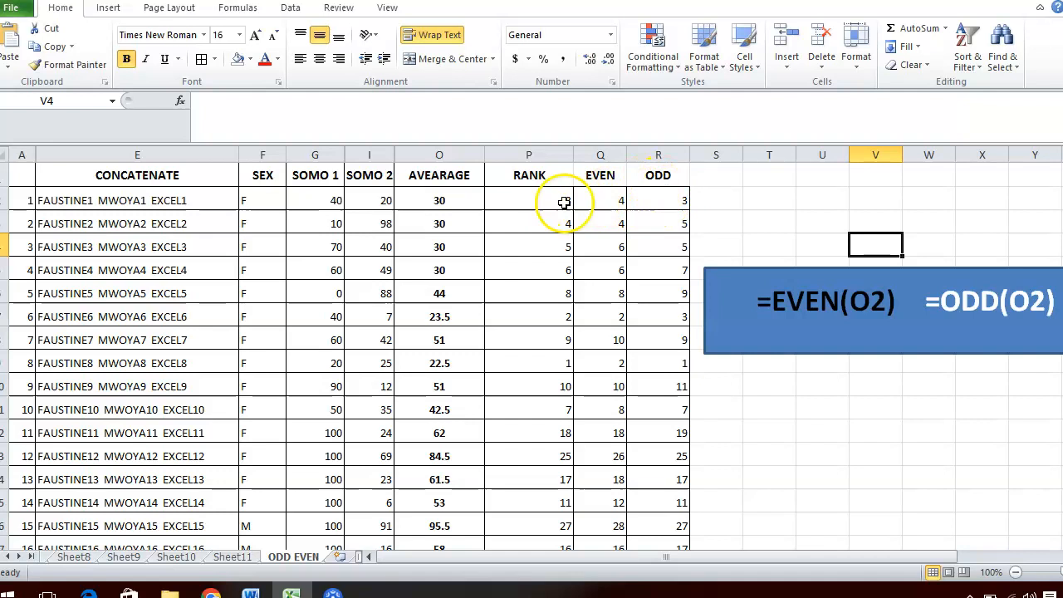
Open the ODD formula in R2 for editing to review its cell reference.
click(677, 200)
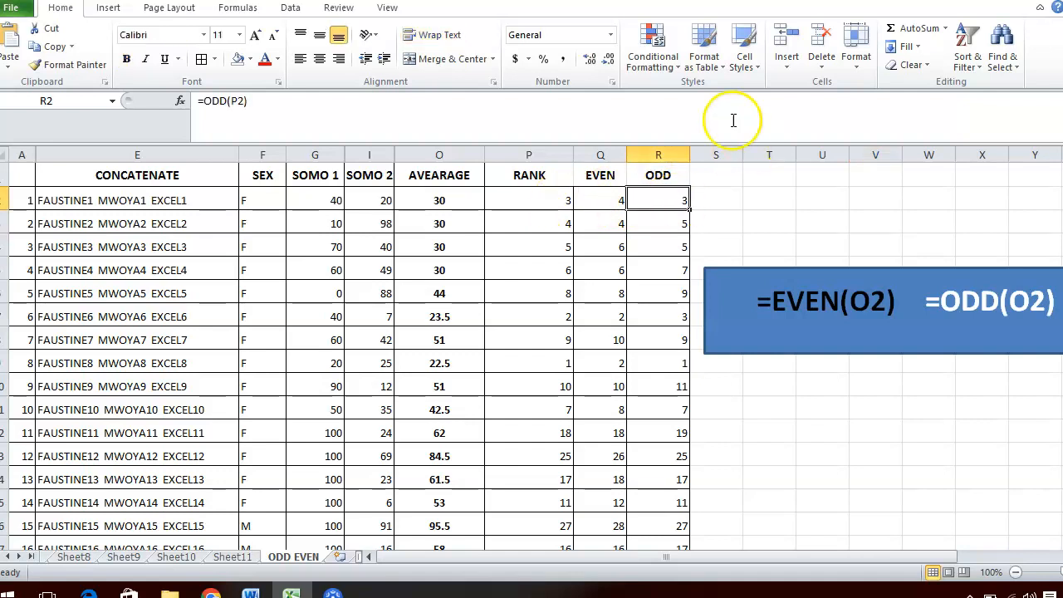
click(698, 105)
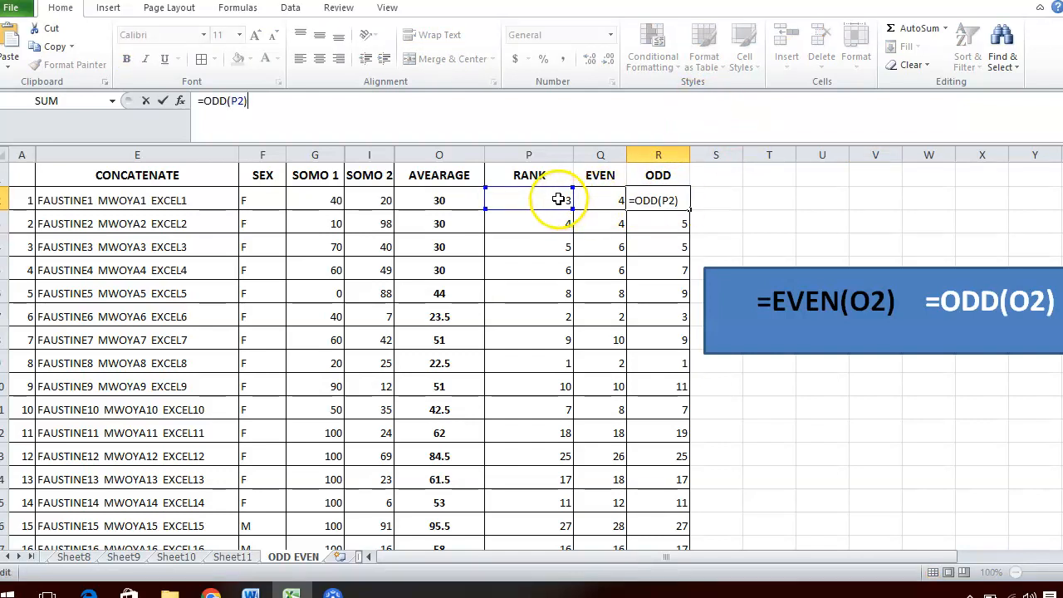